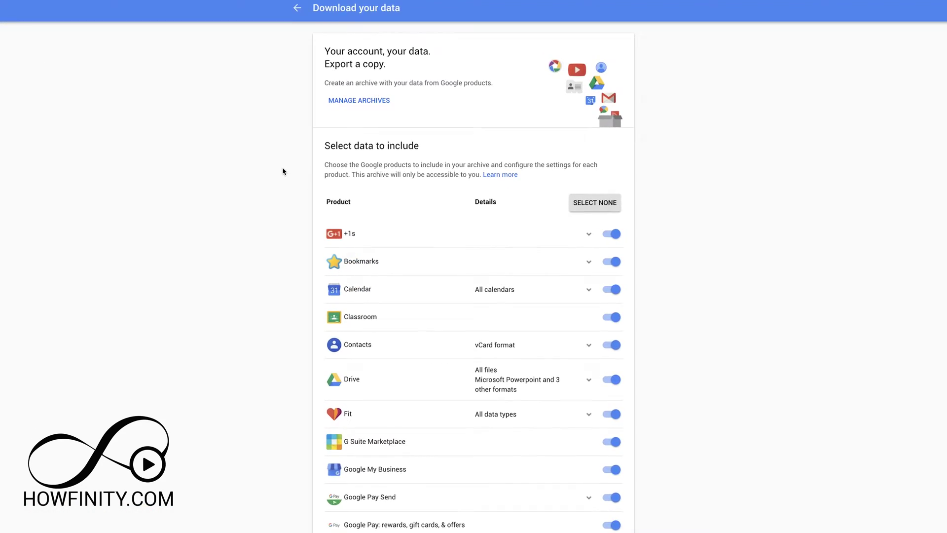
scroll(256, 212, "down", 5)
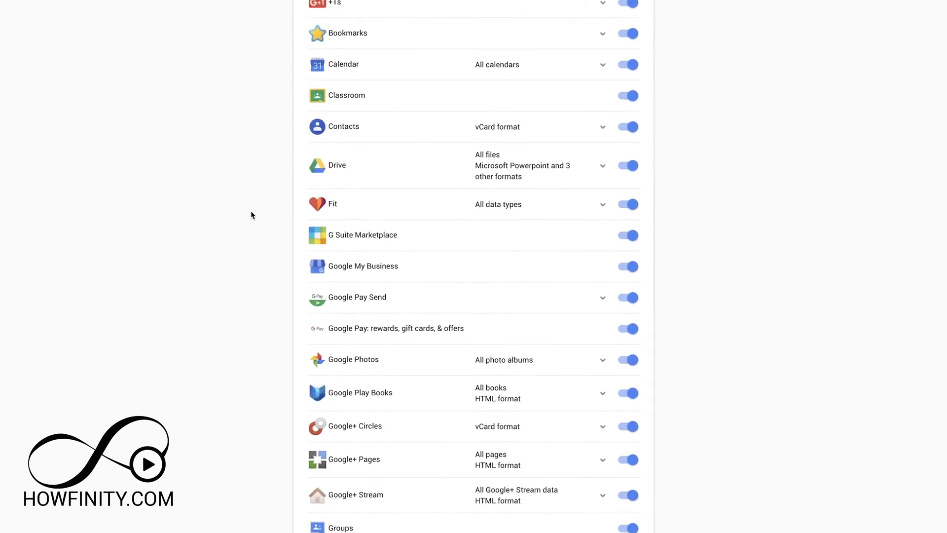
scroll(248, 214, "down", 2)
scroll(246, 213, "down", 5)
scroll(239, 212, "up", 10)
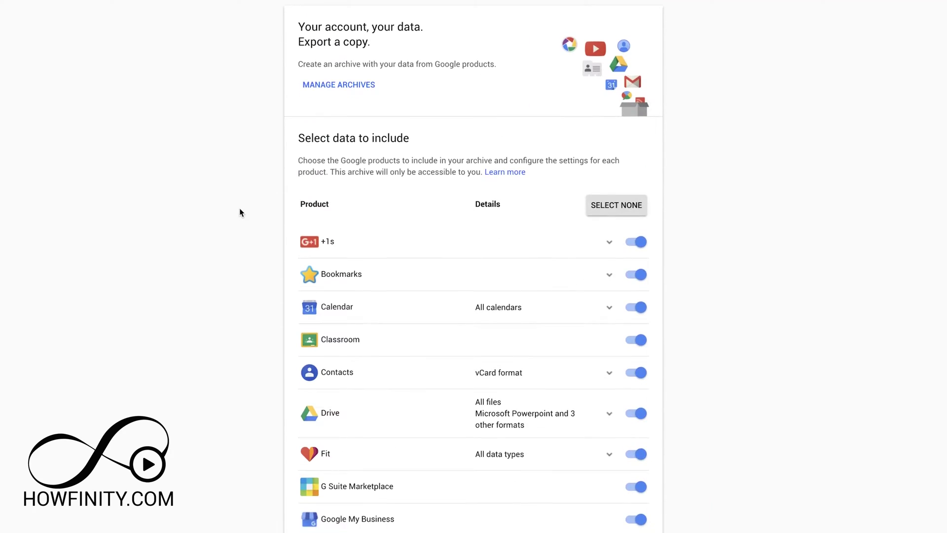
scroll(239, 213, "down", 1)
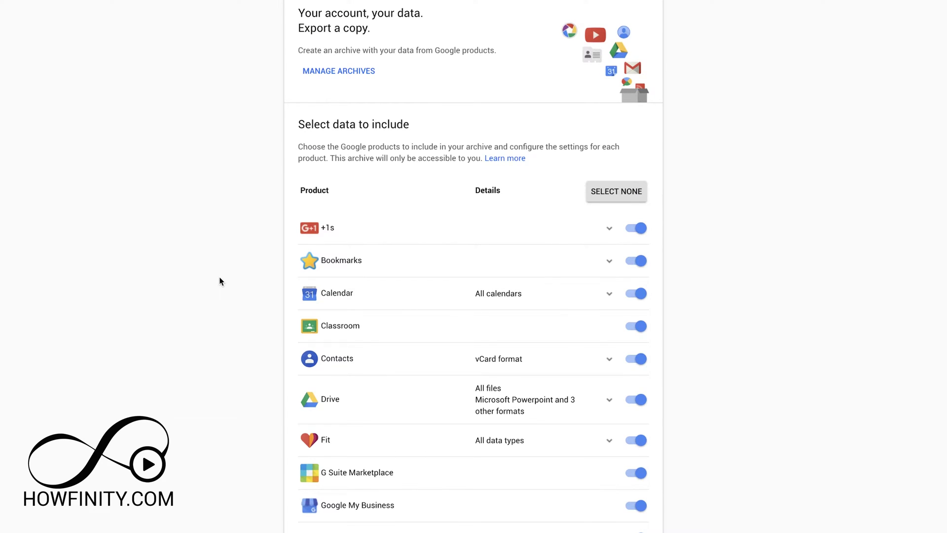
scroll(219, 280, "down", 1)
scroll(220, 280, "down", 2)
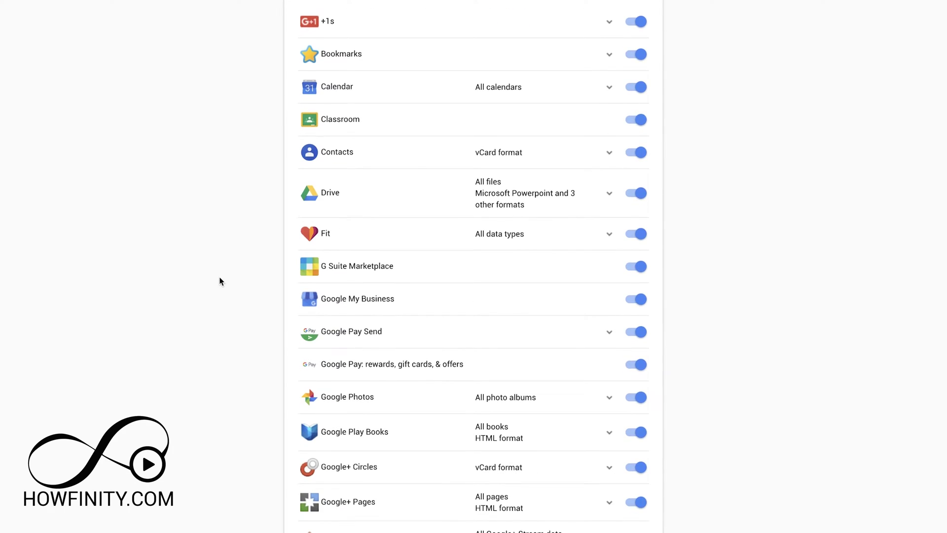
scroll(220, 281, "down", 2)
scroll(220, 281, "down", 3)
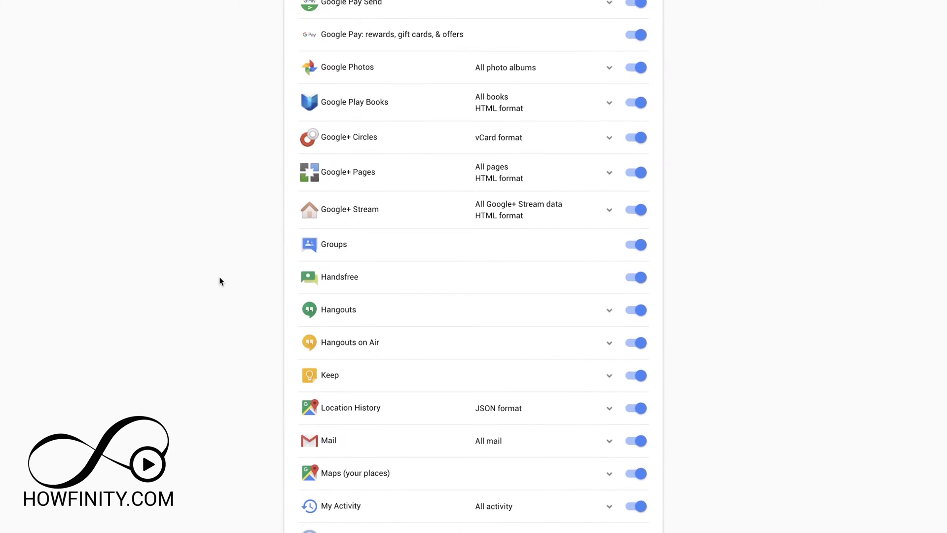
scroll(220, 281, "up", 6)
scroll(220, 281, "up", 2)
scroll(220, 280, "down", 2)
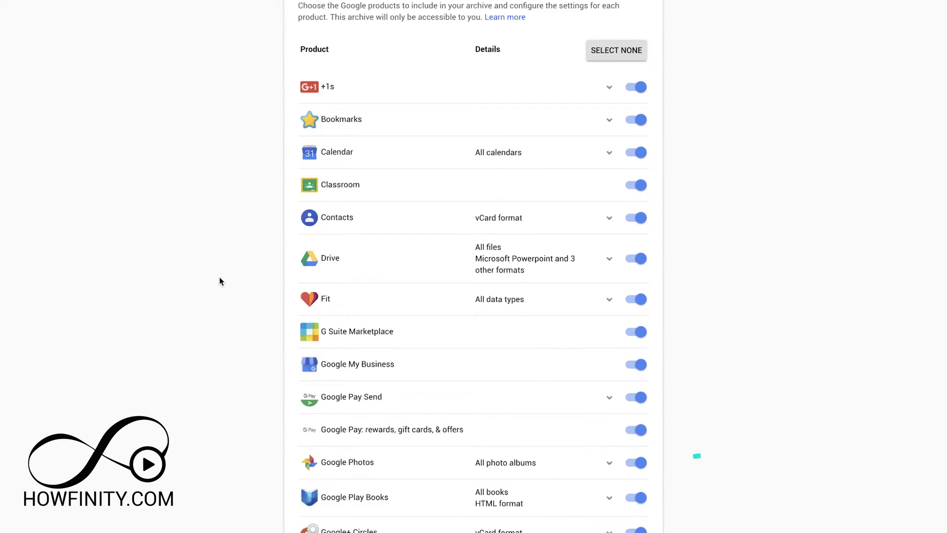
scroll(220, 281, "down", 5)
scroll(220, 281, "down", 2)
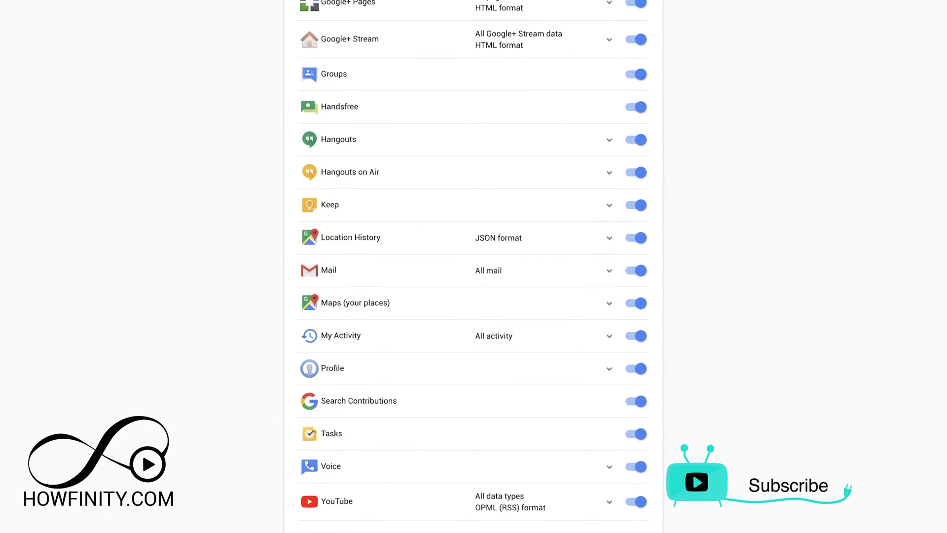
scroll(342, 498, "up", 2)
scroll(342, 500, "up", 5)
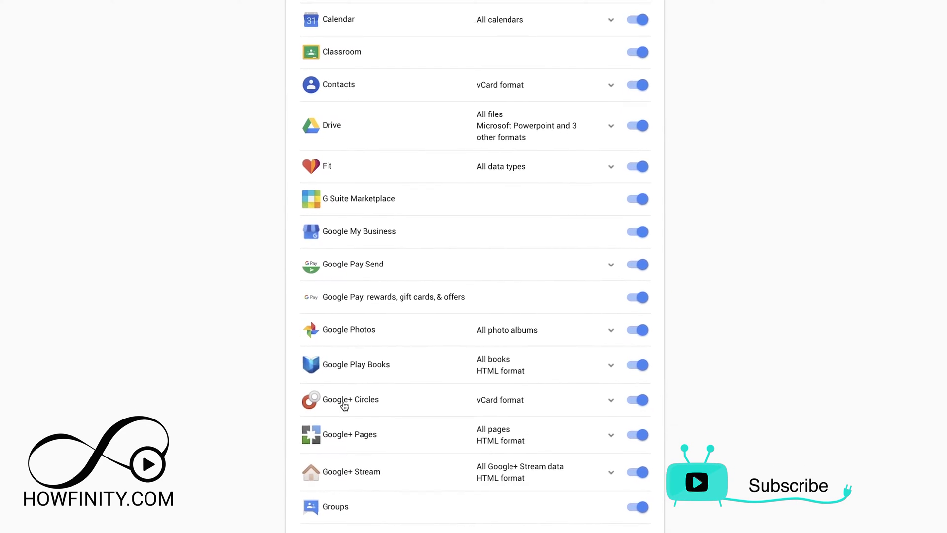
scroll(377, 328, "up", 3)
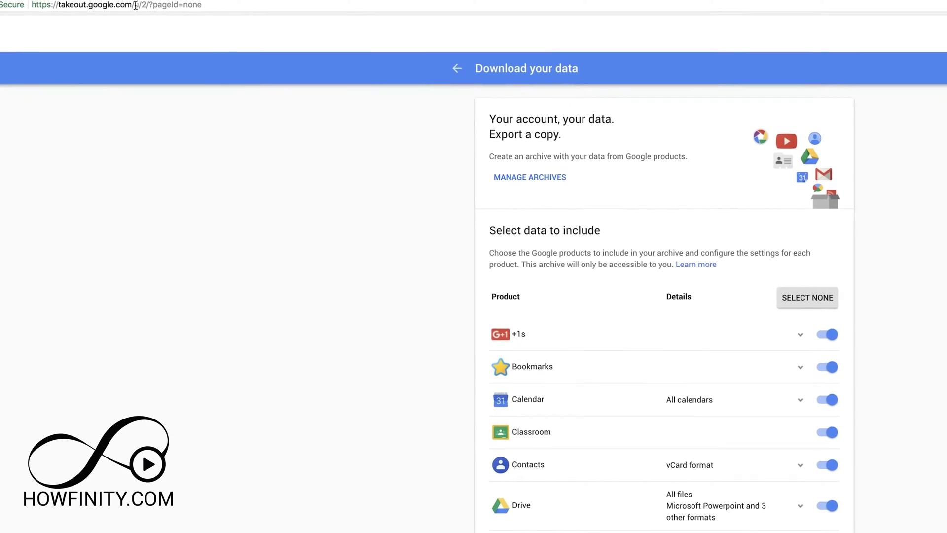
Step: Shorten the address to takeout.google.com and load it
left_click_drag(153, 31, 297, 31)
key("BackSpace")
type("]\\")
key("BackSpace")
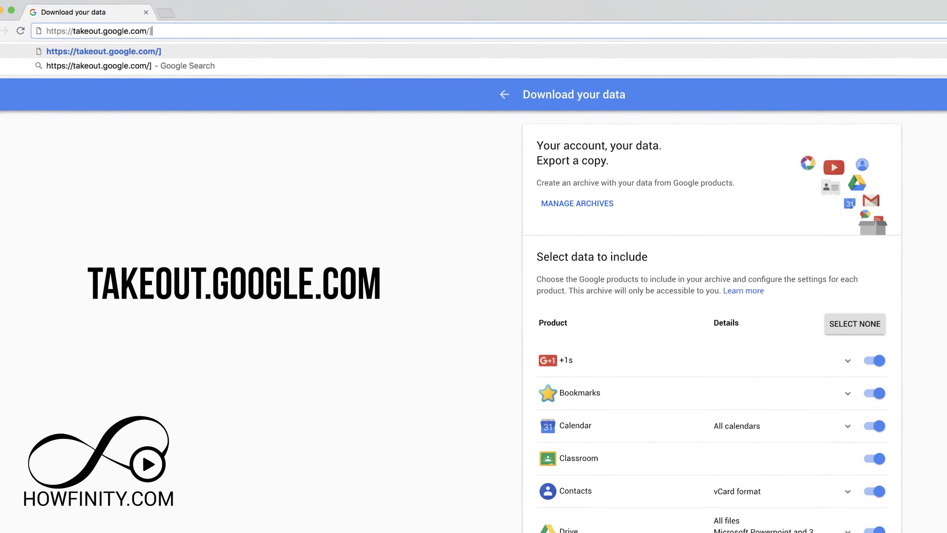
key("BackSpace")
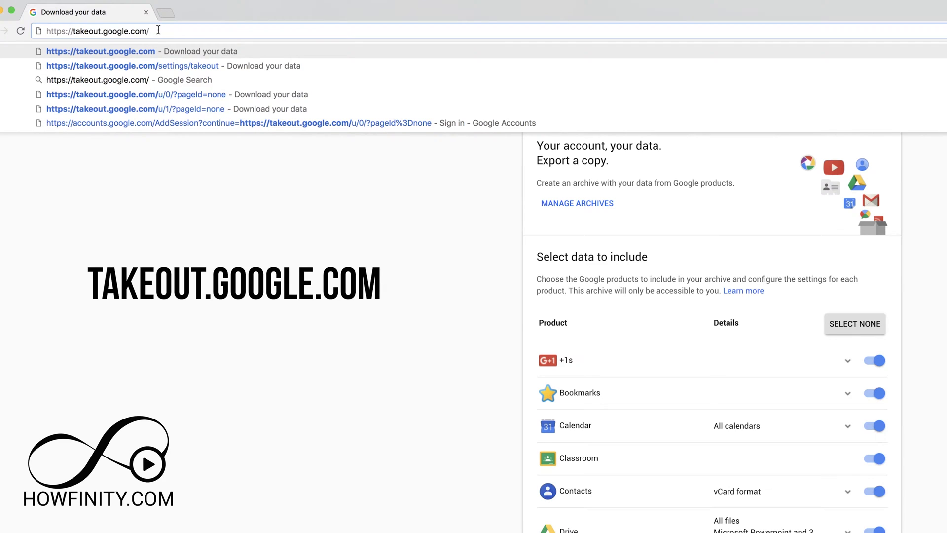
key("Return")
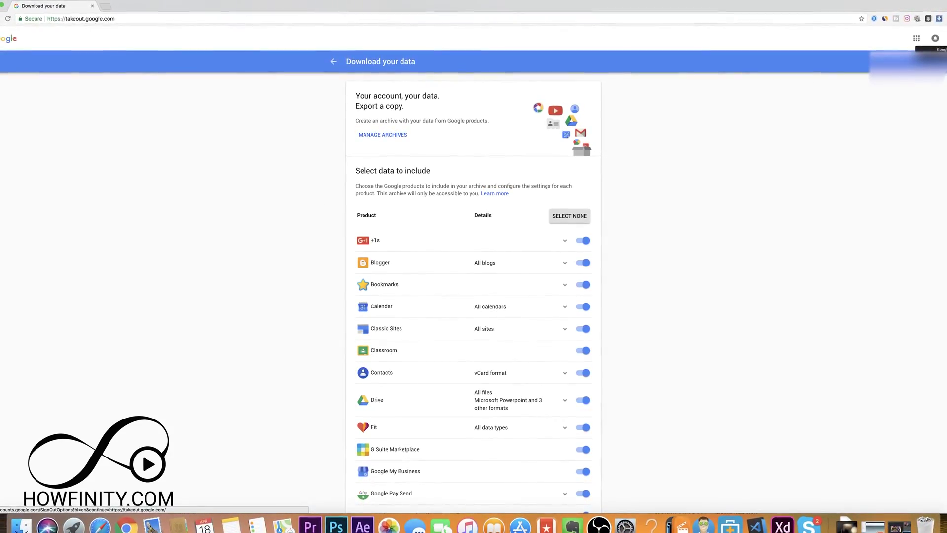
left_click(944, 40)
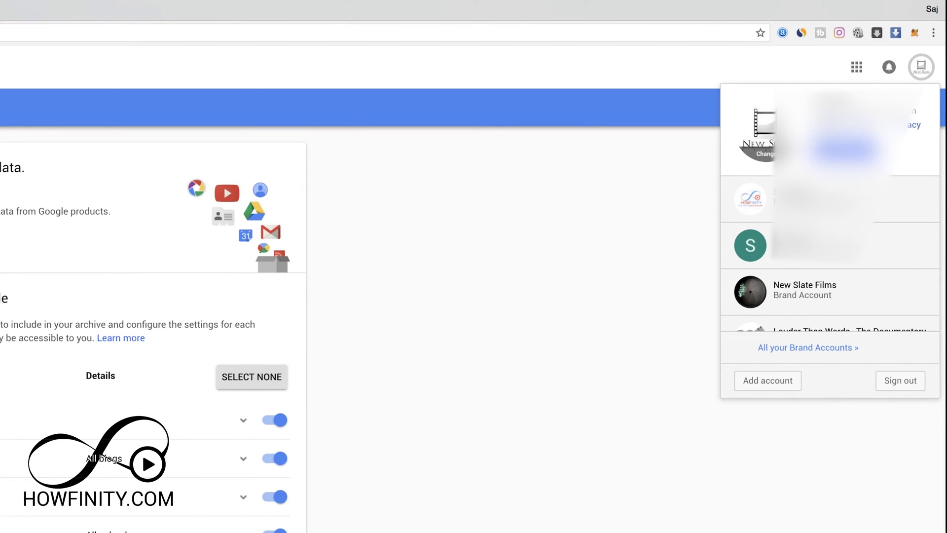
left_click(651, 172)
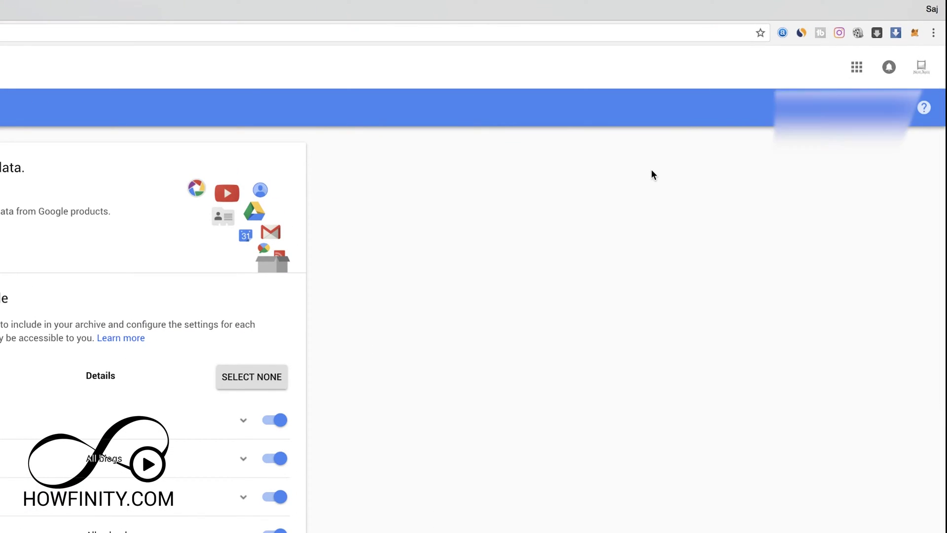
left_click(246, 381)
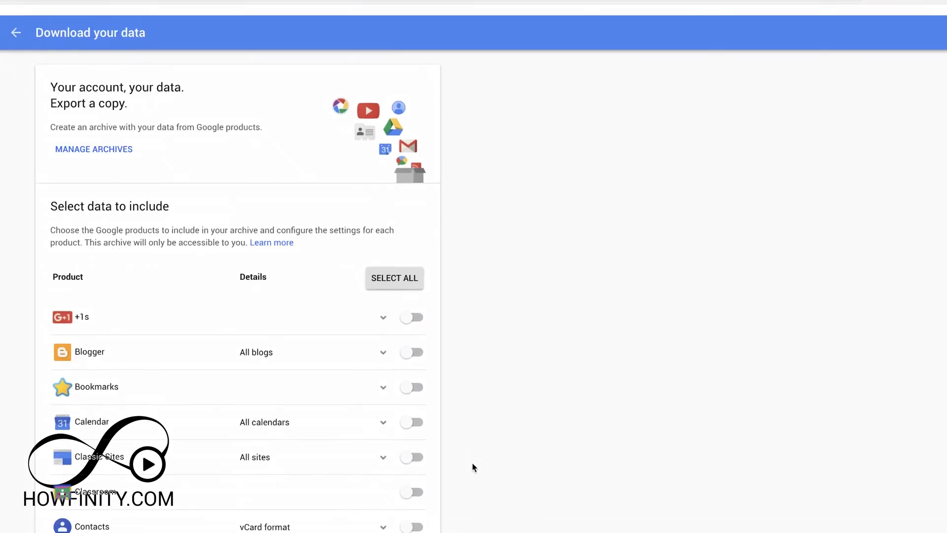
scroll(471, 465, "down", 10)
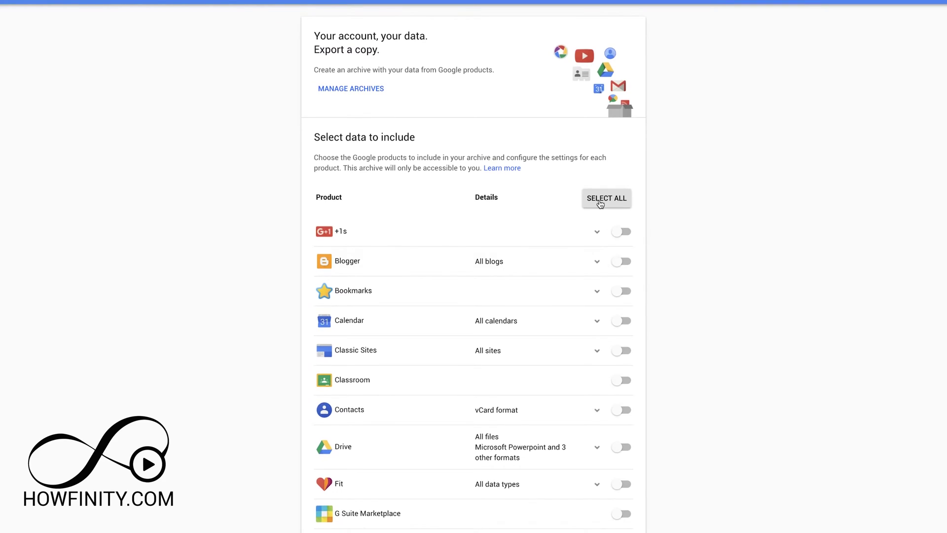
left_click(607, 202)
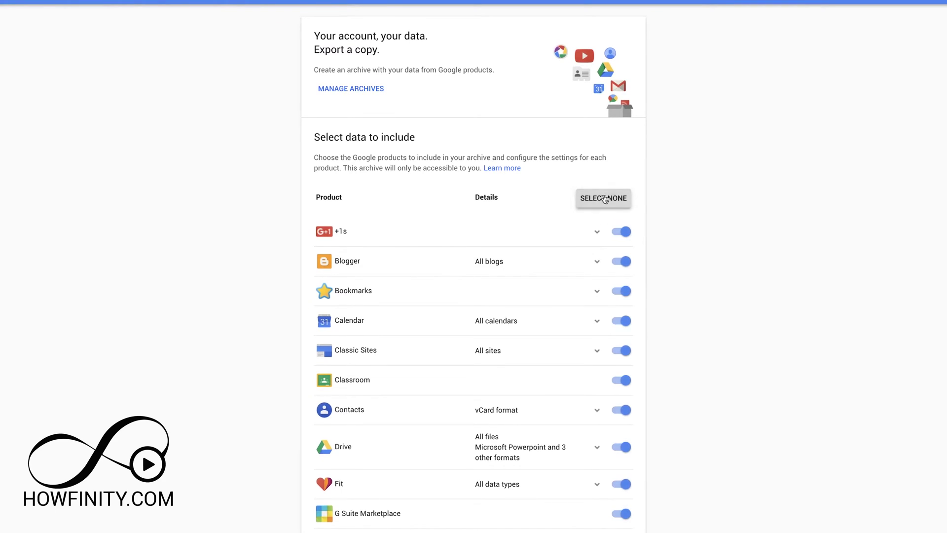
left_click(623, 232)
left_click(622, 260)
left_click(622, 231)
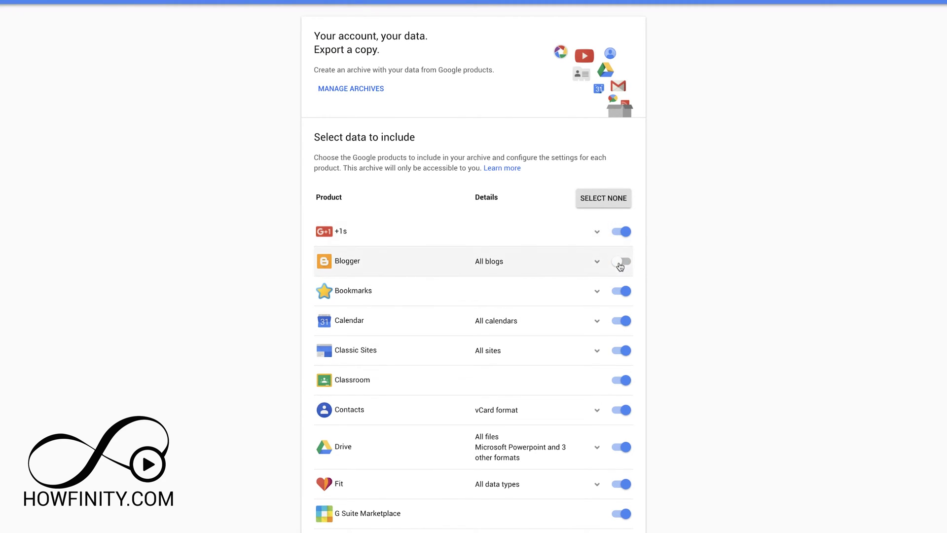
left_click(622, 261)
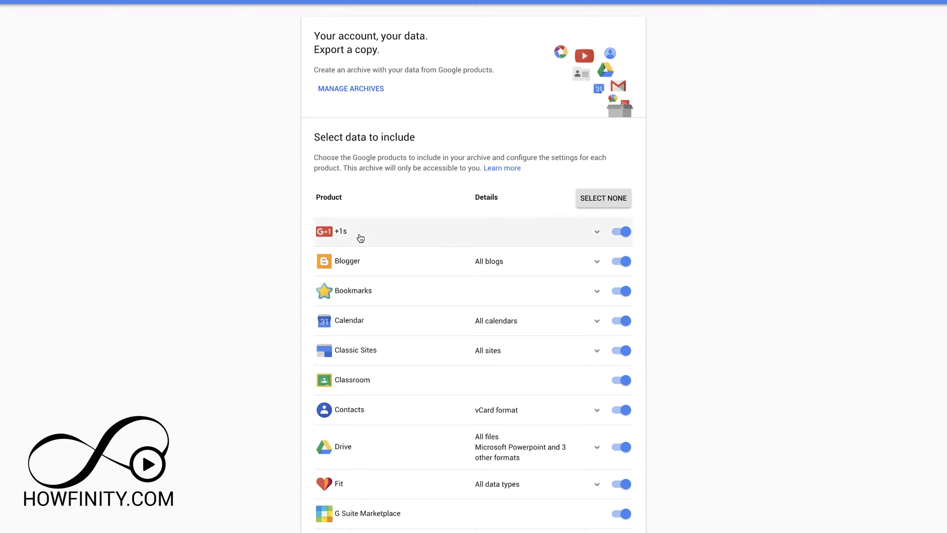
scroll(273, 256, "down", 2)
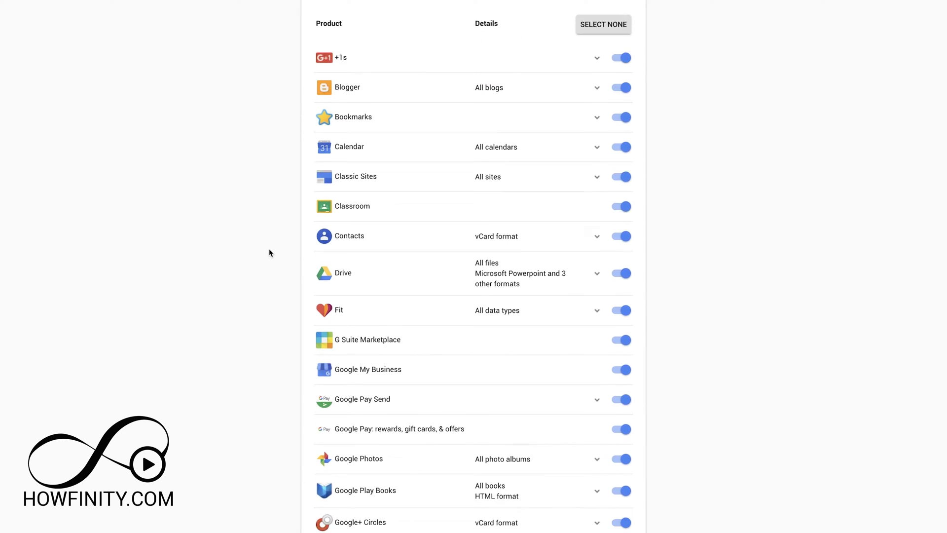
scroll(297, 263, "down", 2)
scroll(333, 333, "down", 3)
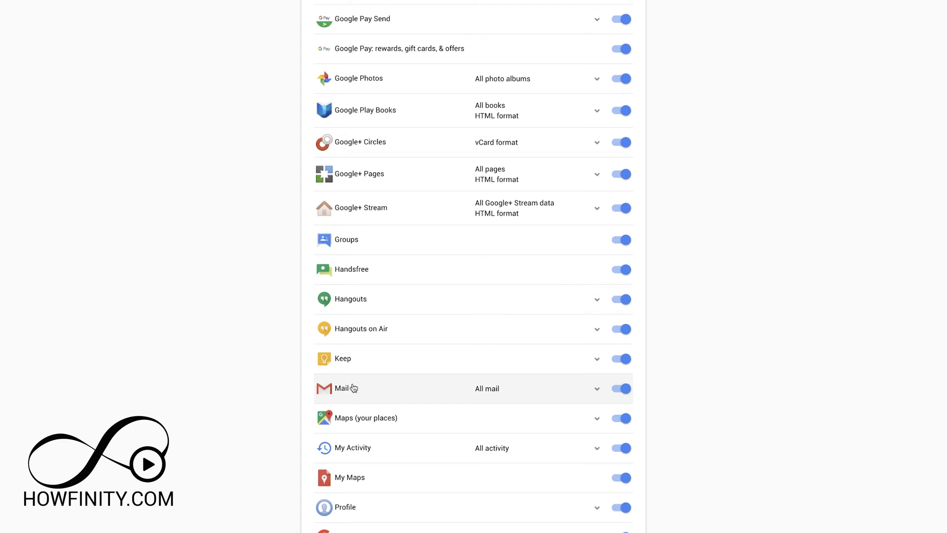
scroll(545, 399, "down", 2)
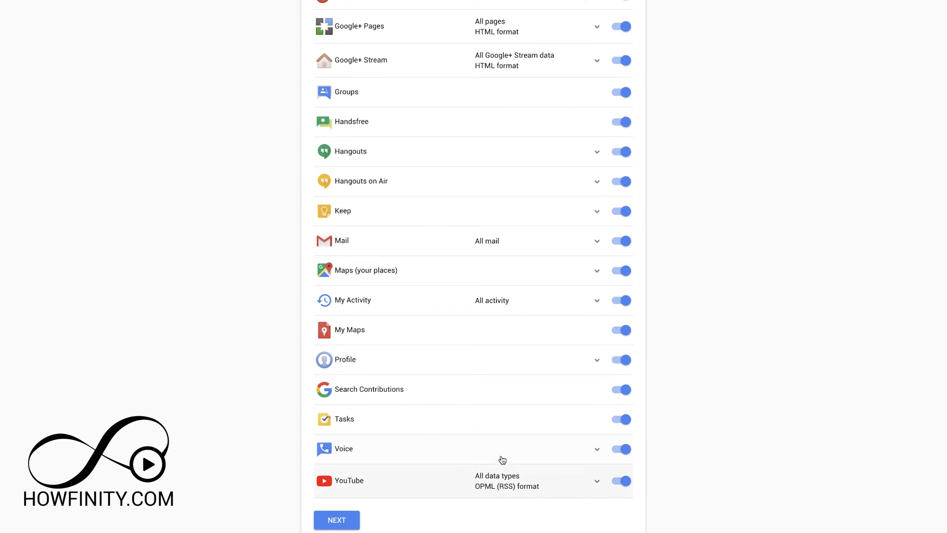
scroll(673, 441, "up", 1)
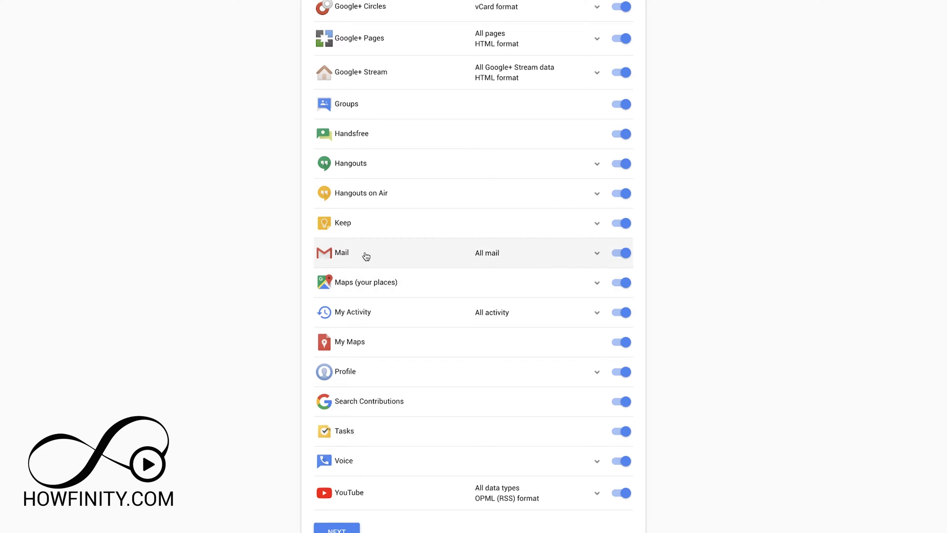
left_click(598, 253)
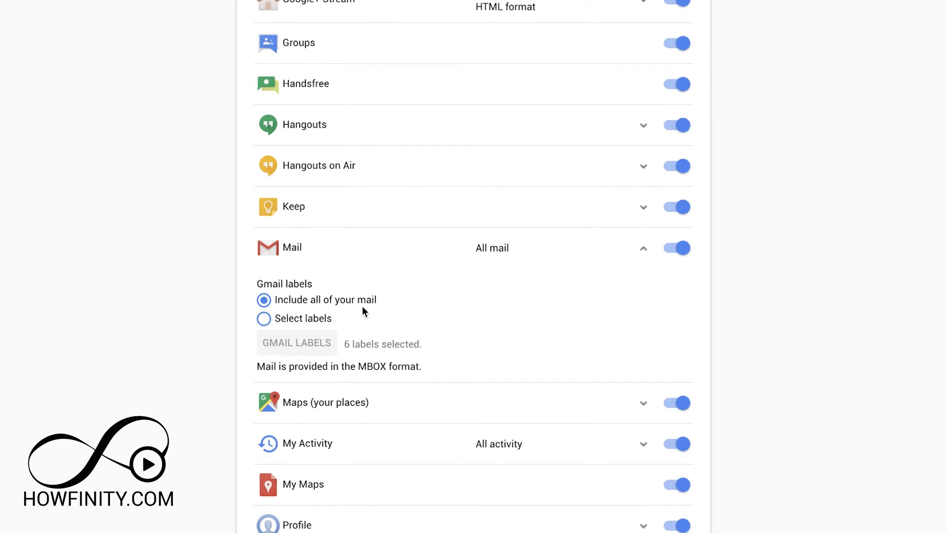
left_click(279, 321)
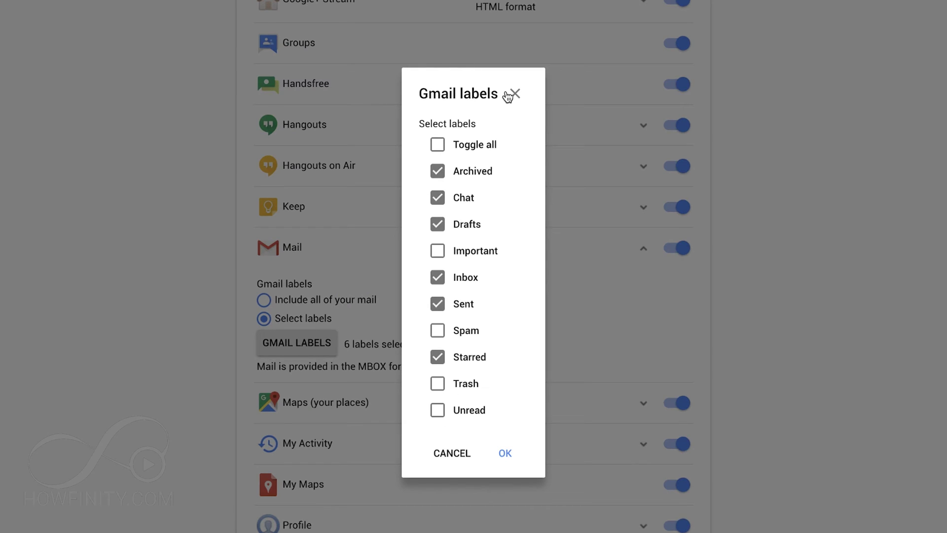
left_click(505, 454)
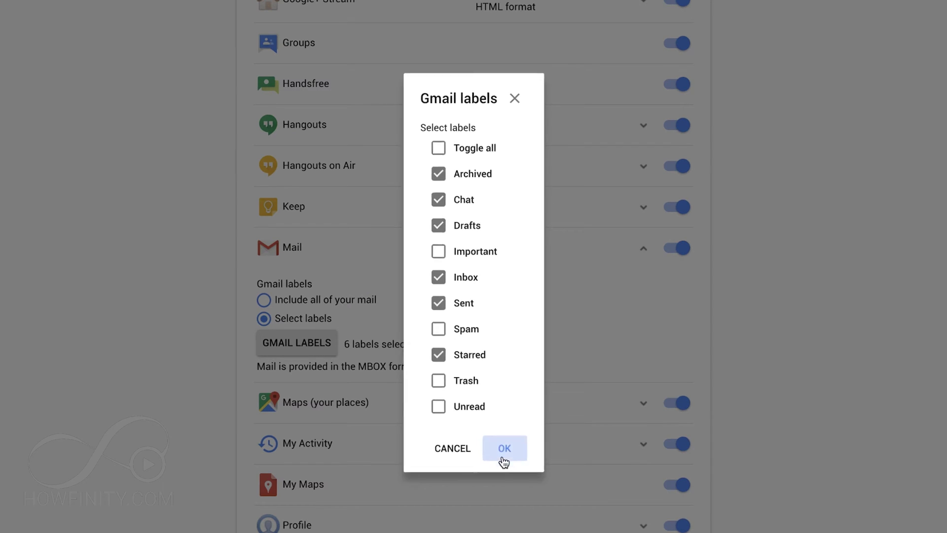
left_click(264, 300)
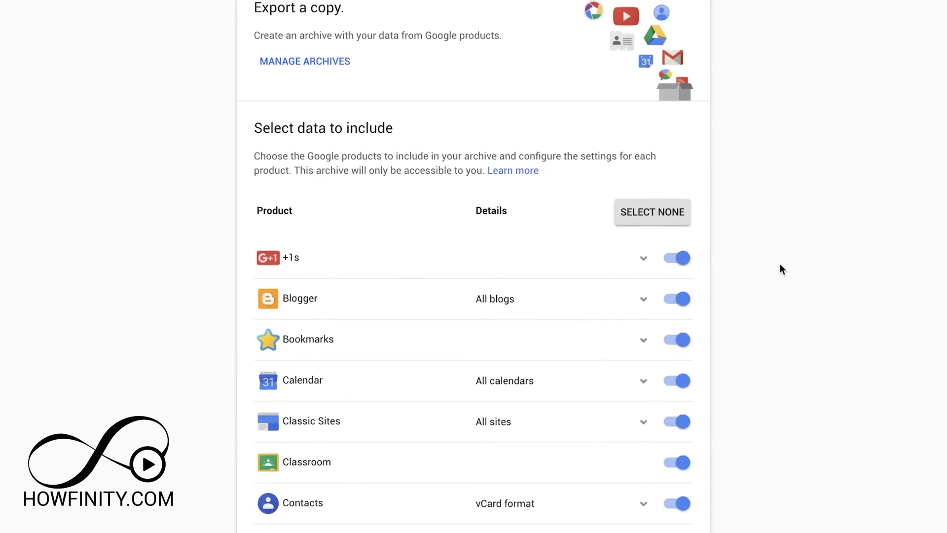
scroll(780, 269, "down", 1)
scroll(777, 362, "down", 3)
scroll(775, 362, "down", 4)
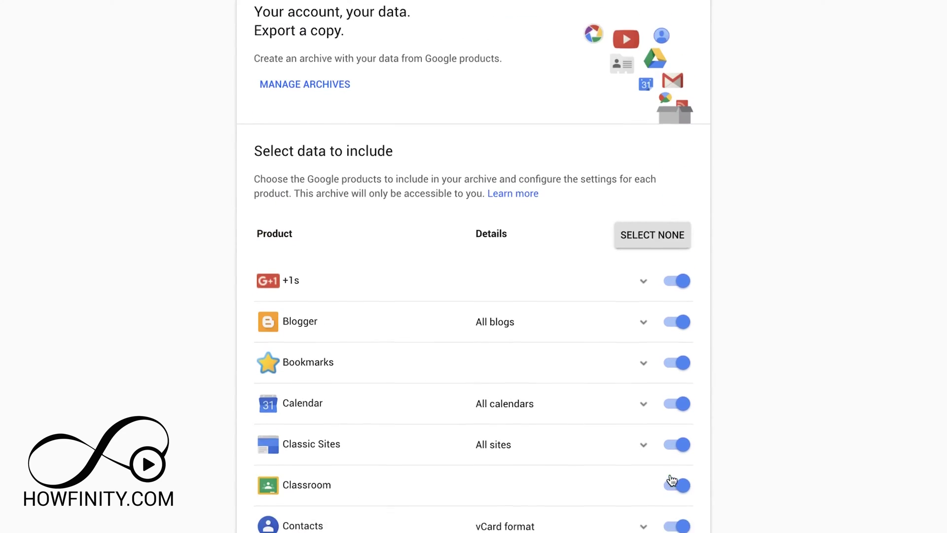
scroll(673, 482, "down", 1)
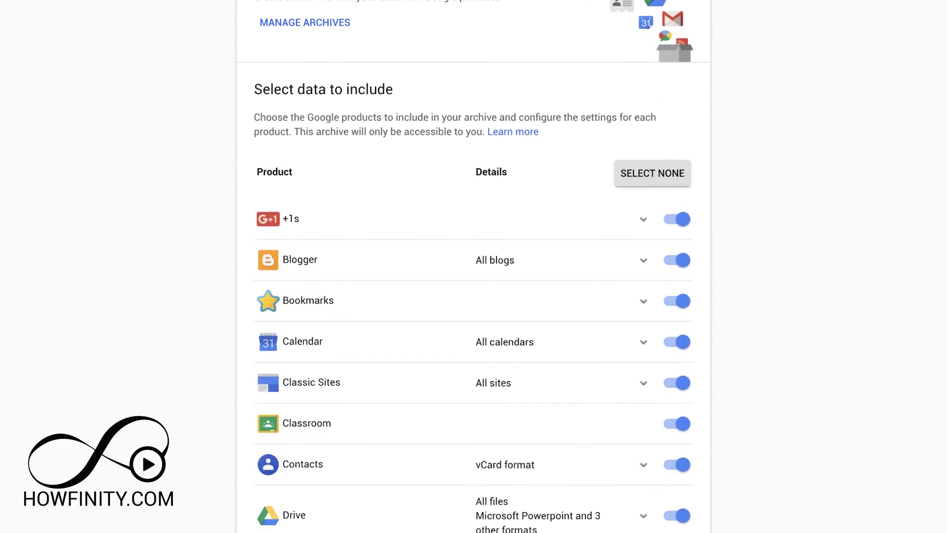
left_click(662, 180)
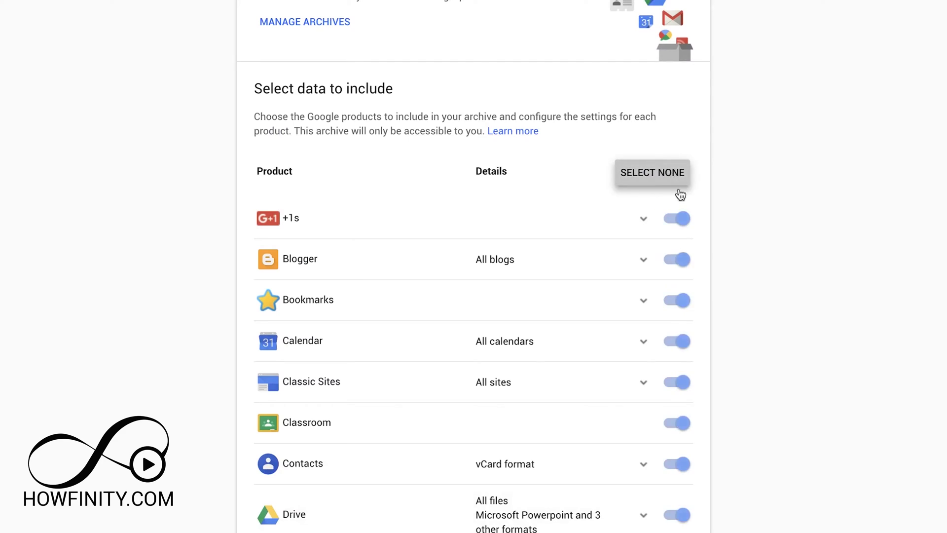
scroll(636, 378, "down", 5)
scroll(636, 378, "down", 6)
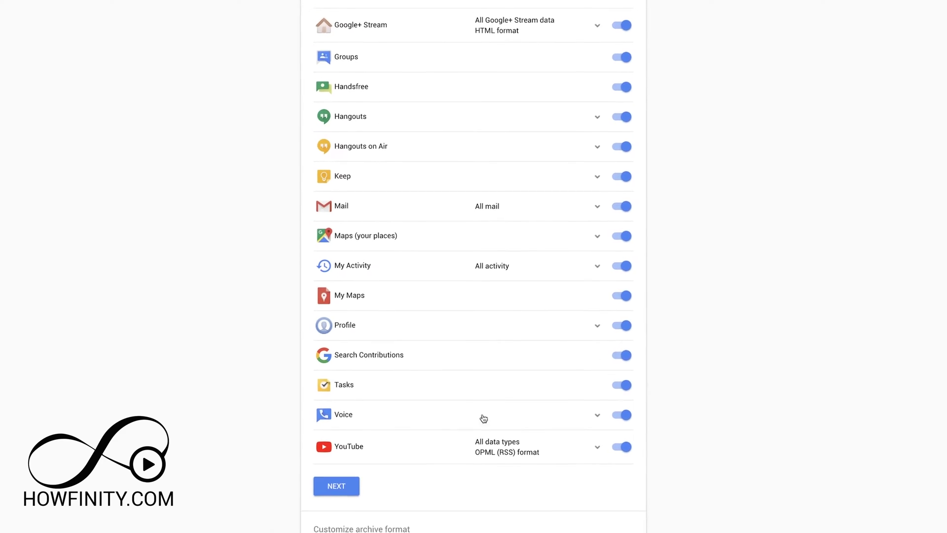
Step: Proceed to the export settings and keep .zip as the file type
left_click(338, 478)
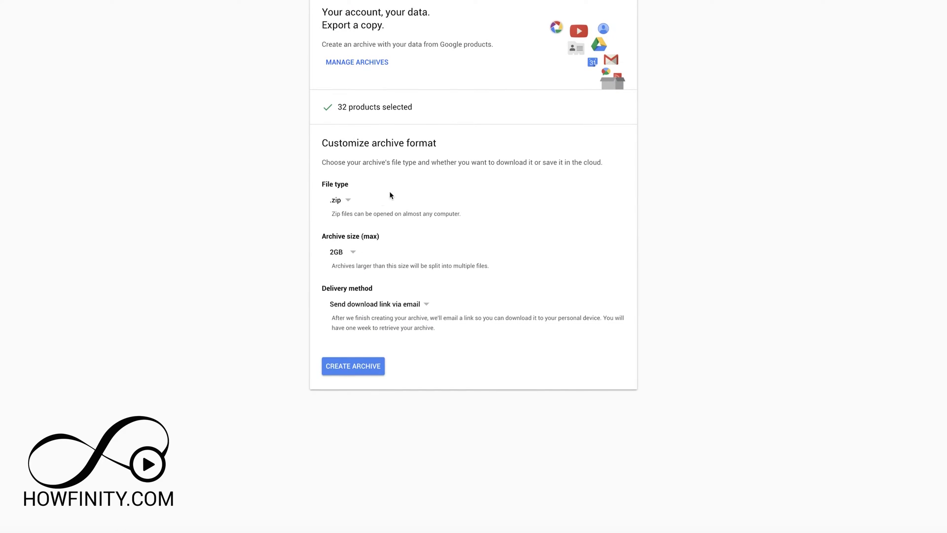
left_click(346, 202)
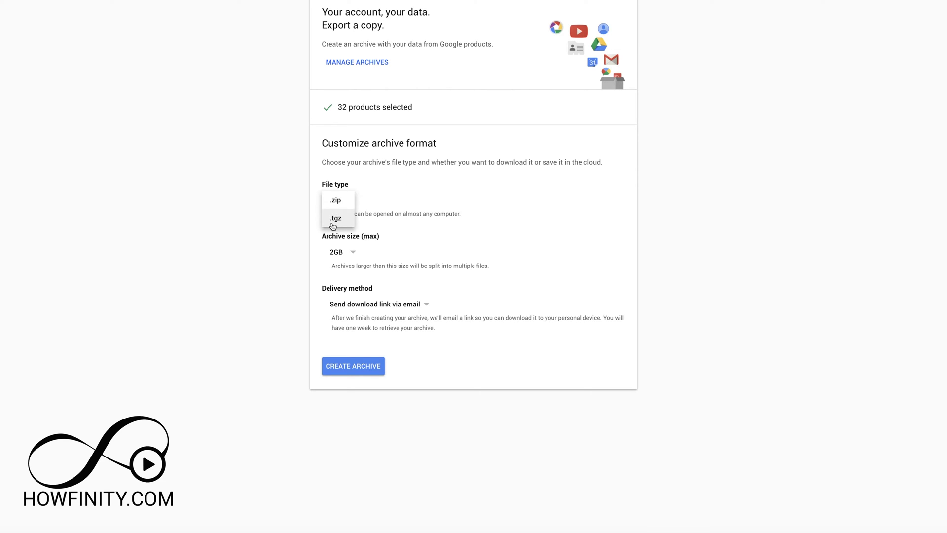
left_click(377, 198)
Step: Review the archive size options, keeping the maximum at 2GB
left_click(351, 253)
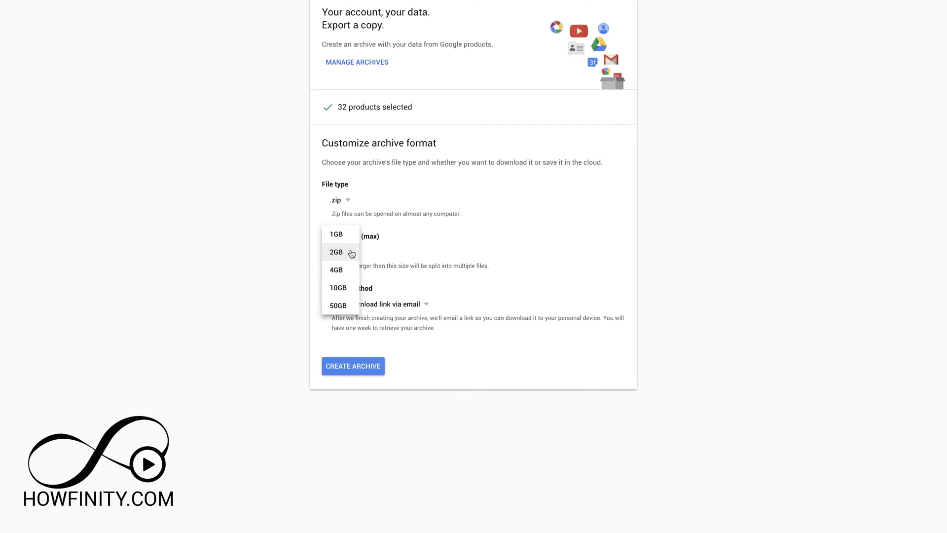
left_click(376, 253)
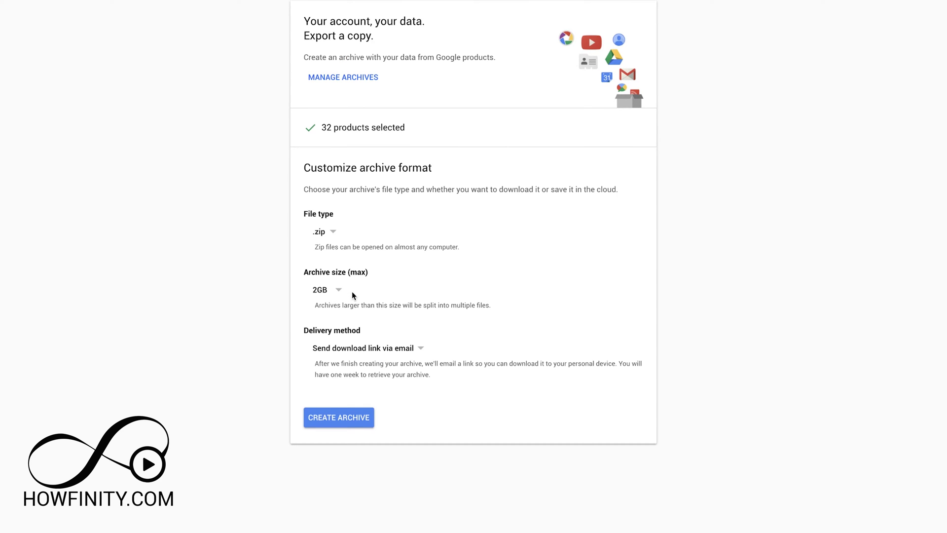
left_click(352, 254)
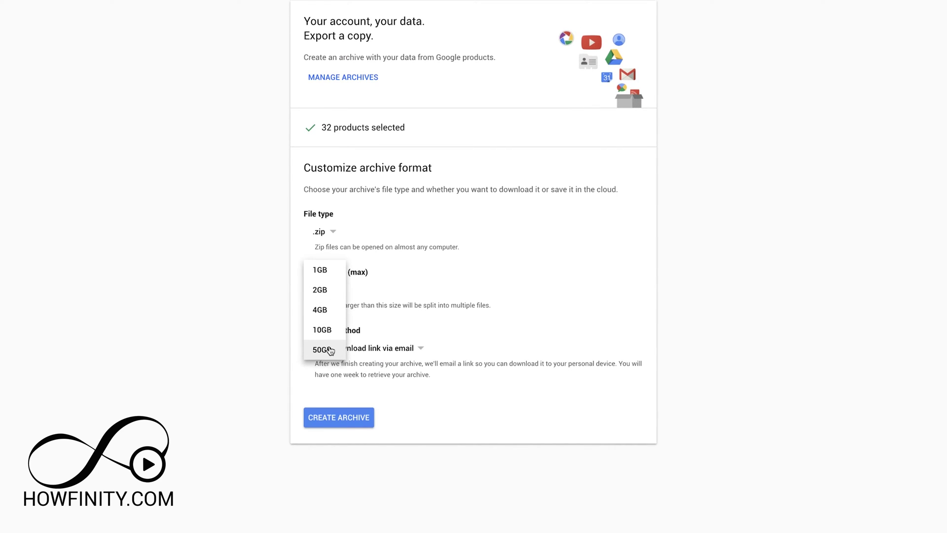
left_click(376, 301)
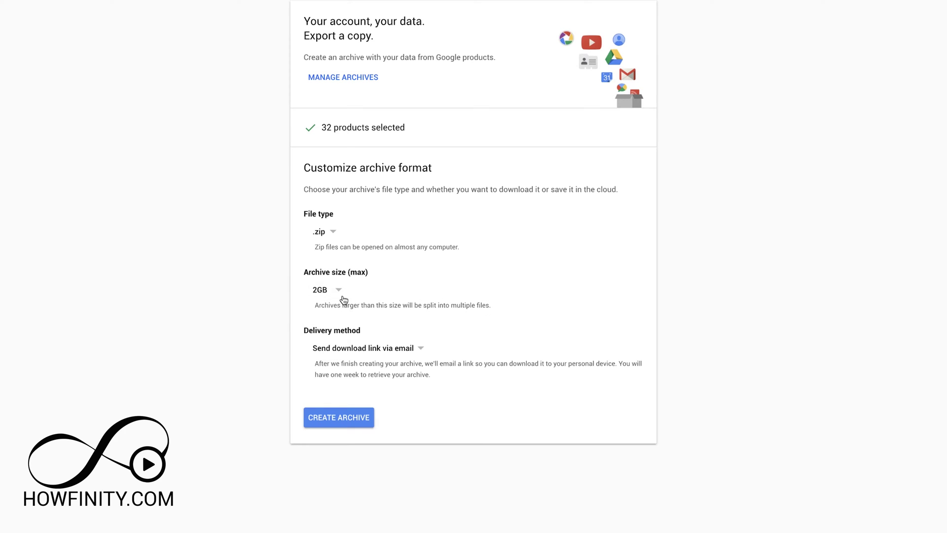
left_click(343, 299)
Step: Keep 'Send download link via email' as the delivery method
left_click(386, 352)
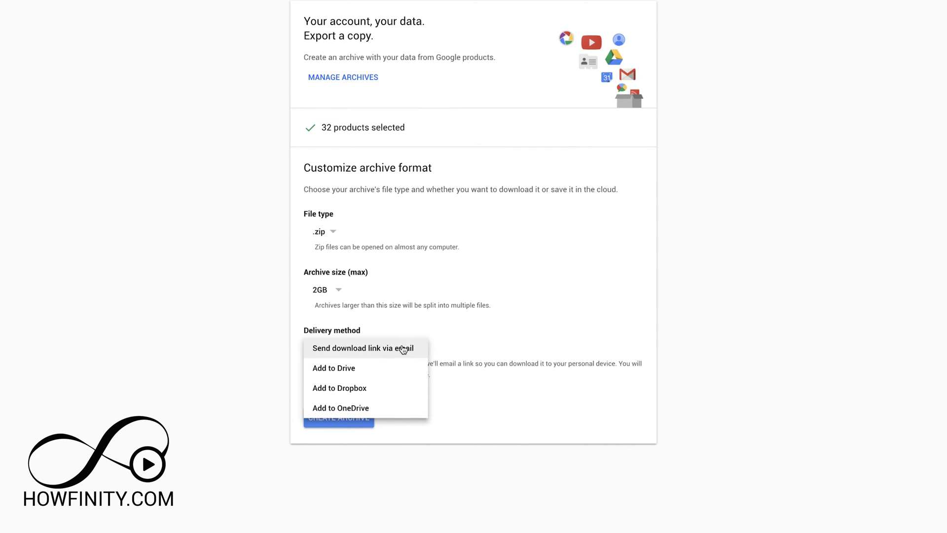
left_click(370, 349)
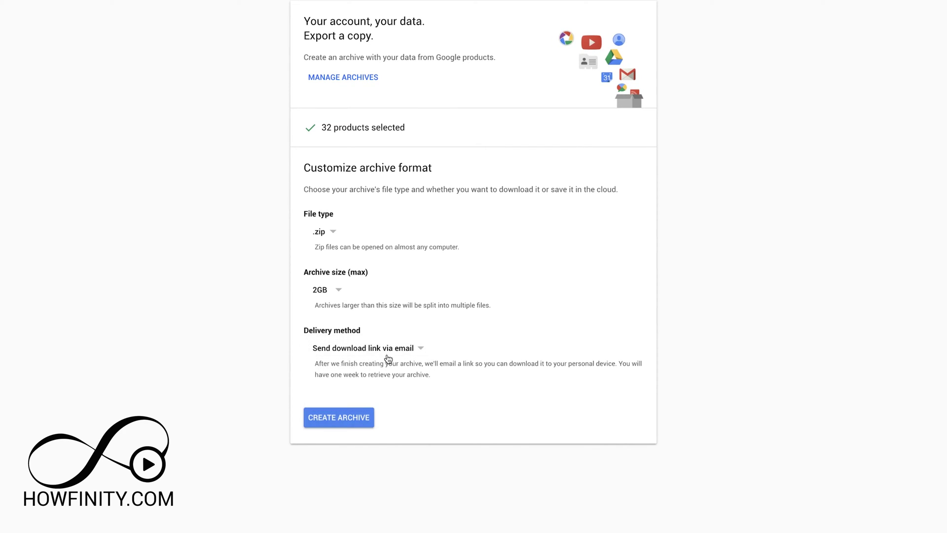
Step: Submit the export with Create archive
left_click(331, 418)
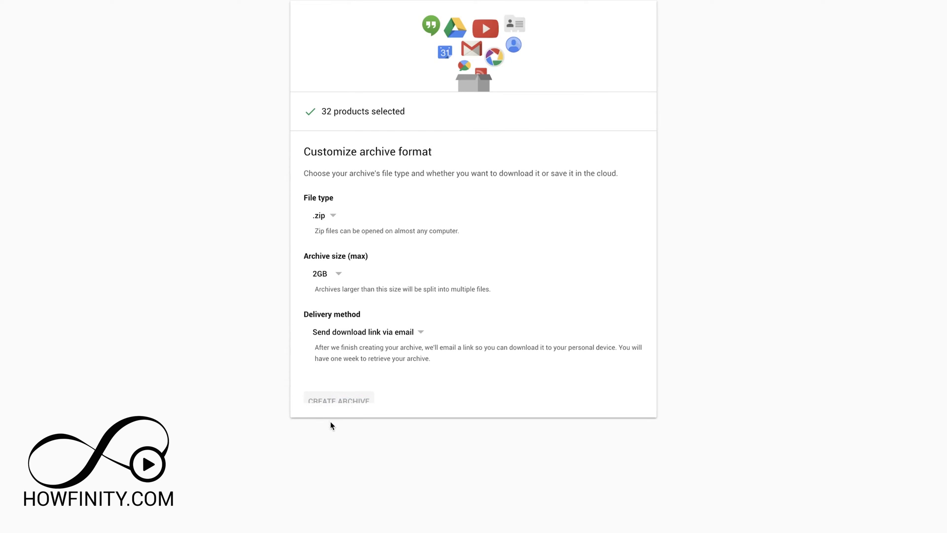